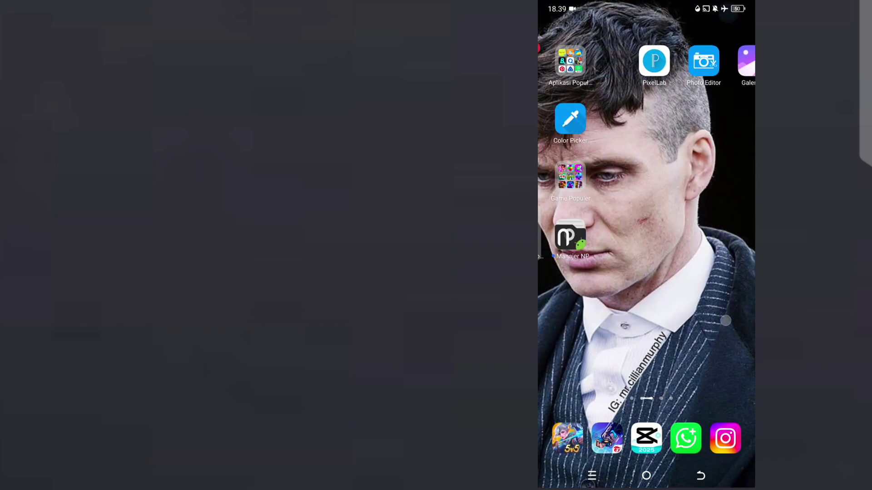
- Confirm the 'Shizuku is running' card in Shizuku, then return to the home screen
{"action": "left_click_drag", "start_coordinate": [572, 293], "coordinate": [741, 293]}
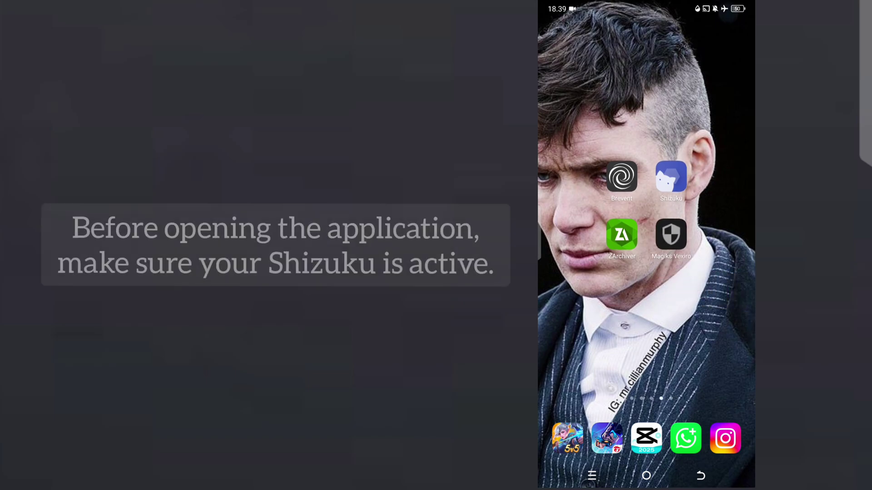
{"action": "left_click", "coordinate": [678, 186]}
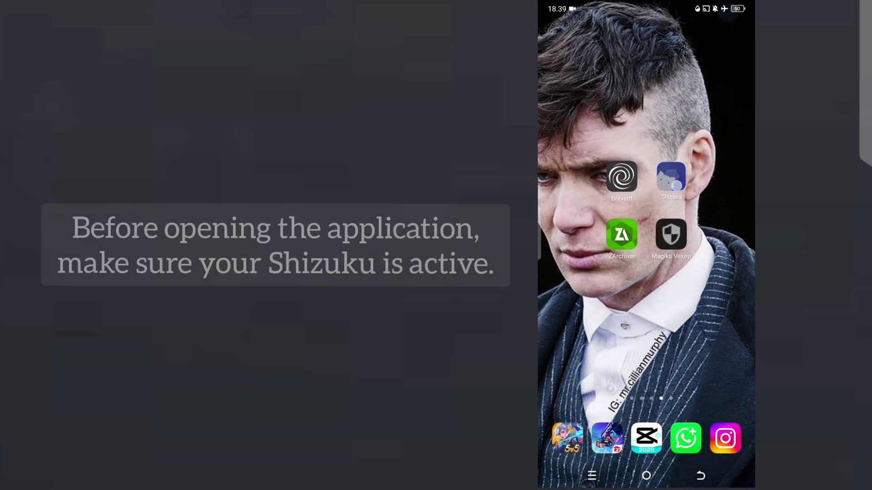
{"action": "left_click_drag", "start_coordinate": [678, 185], "coordinate": [668, 176]}
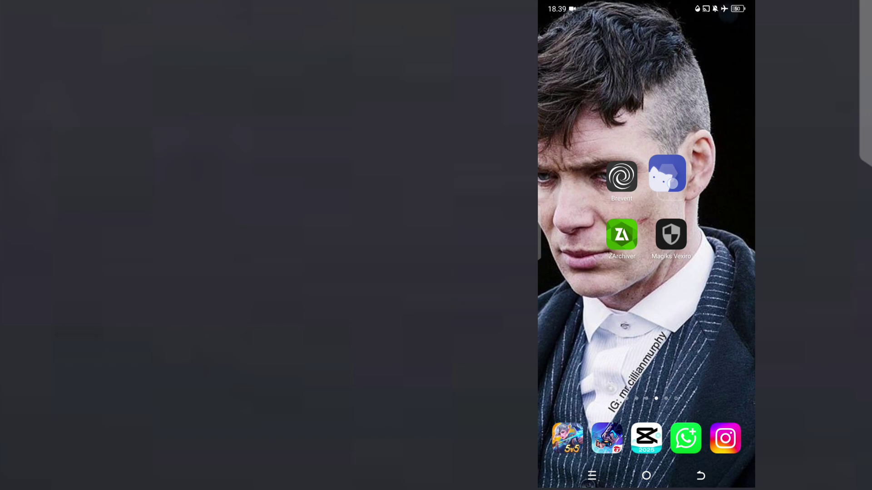
{"action": "left_click", "coordinate": [668, 176]}
{"action": "scroll", "coordinate": [701, 296], "scroll_direction": "down", "scroll_amount": 3}
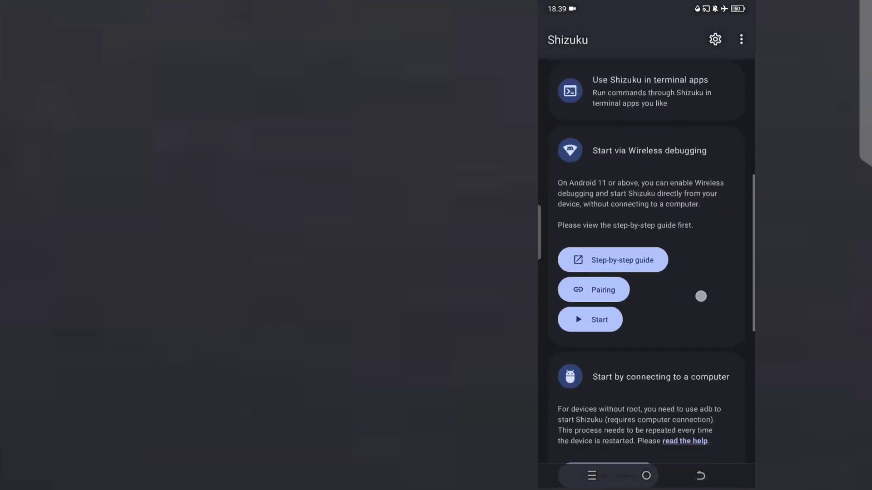
{"action": "scroll", "coordinate": [701, 297], "scroll_direction": "down", "scroll_amount": 2}
{"action": "scroll", "coordinate": [729, 225], "scroll_direction": "up", "scroll_amount": 5}
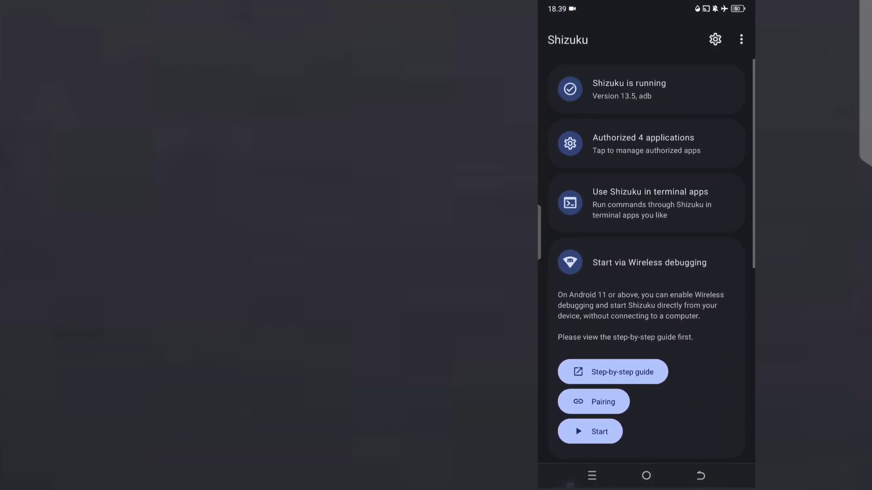
{"action": "left_click", "coordinate": [659, 95]}
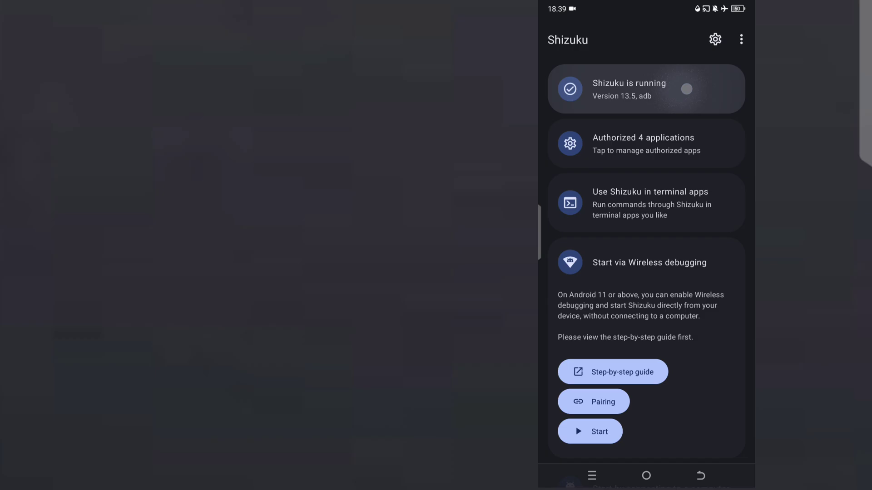
{"action": "scroll", "coordinate": [673, 123], "scroll_direction": "down", "scroll_amount": 1}
{"action": "scroll", "coordinate": [593, 130], "scroll_direction": "up", "scroll_amount": 1}
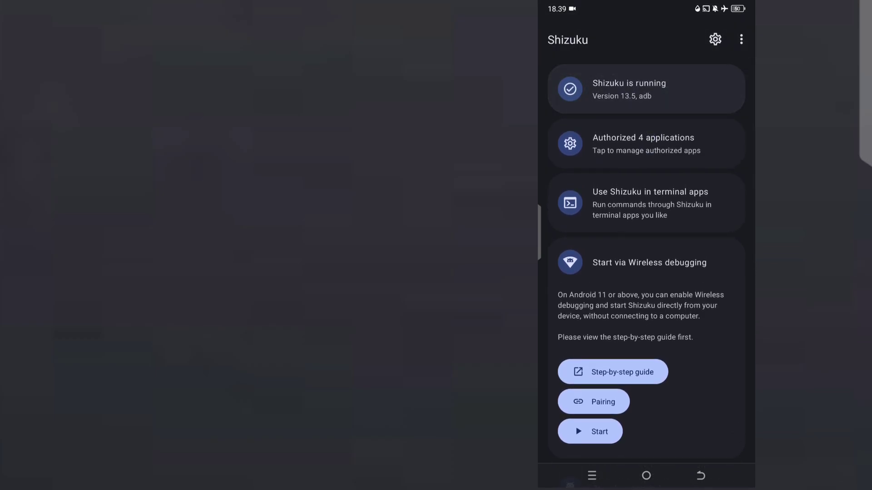
{"action": "left_click", "coordinate": [646, 475]}
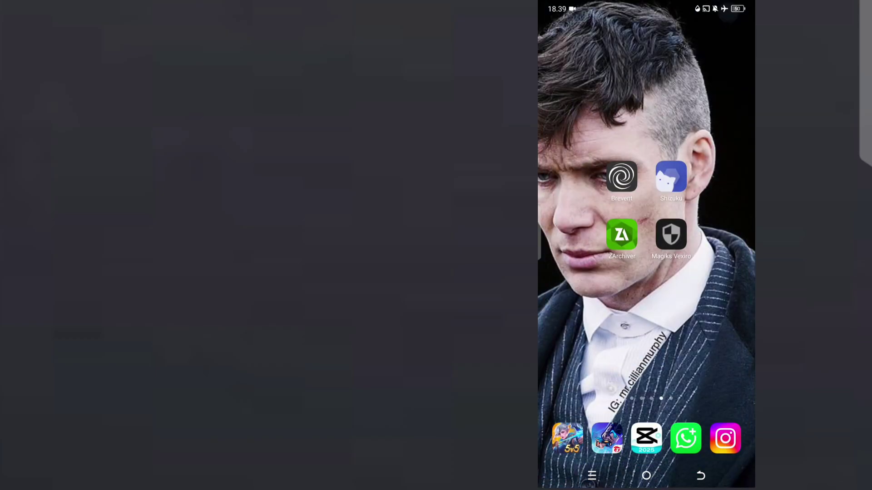
- Launch Magiks Vexiro, review its Home info and Settings toggles, and land on Modules
{"action": "left_click", "coordinate": [679, 243]}
{"action": "left_click_drag", "start_coordinate": [678, 243], "coordinate": [681, 246]}
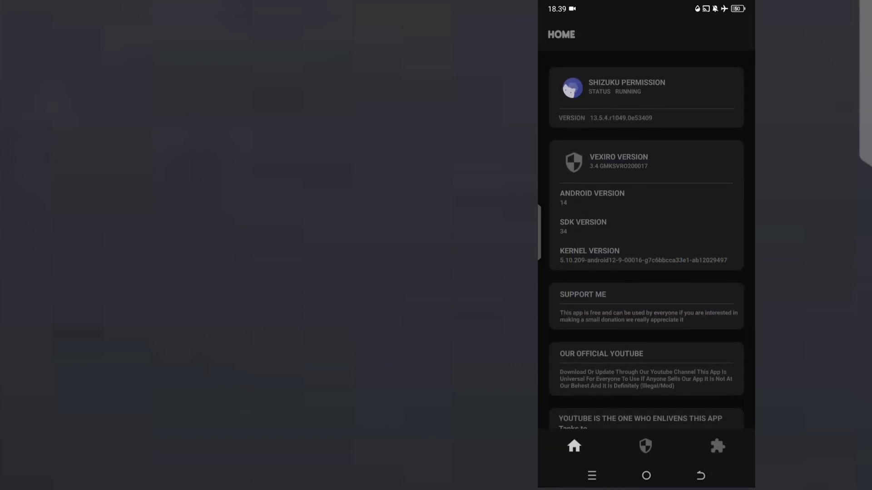
{"action": "mouse_move", "coordinate": [693, 323]}
{"action": "left_mouse_down"}
{"action": "mouse_move", "coordinate": [711, 202]}
{"action": "mouse_move", "coordinate": [696, 323]}
{"action": "left_mouse_up"}
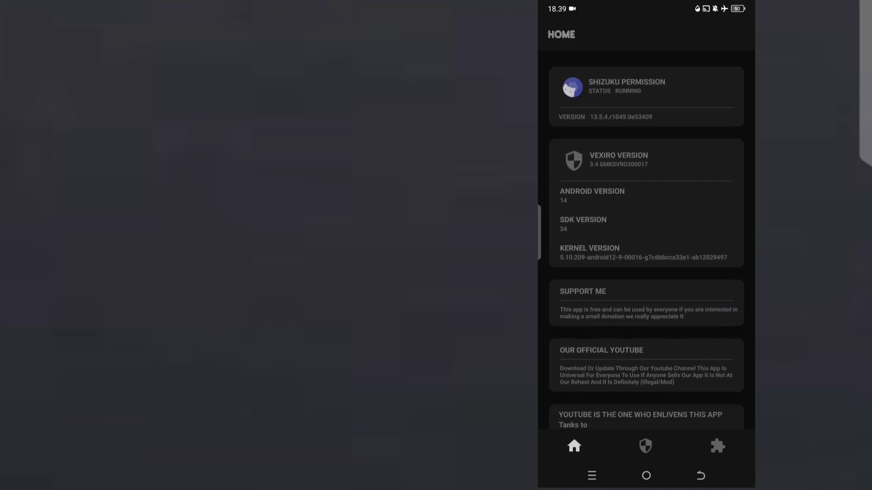
{"action": "left_click_drag", "start_coordinate": [633, 191], "coordinate": [616, 195]}
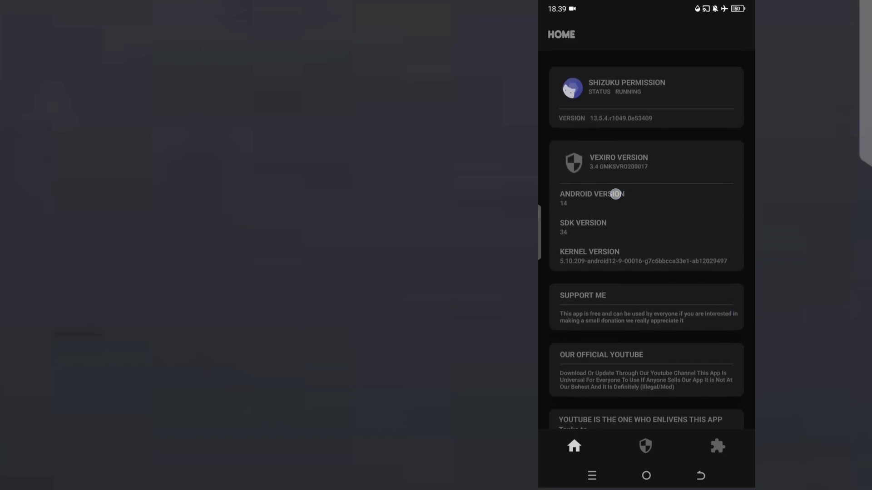
{"action": "left_click", "coordinate": [646, 446]}
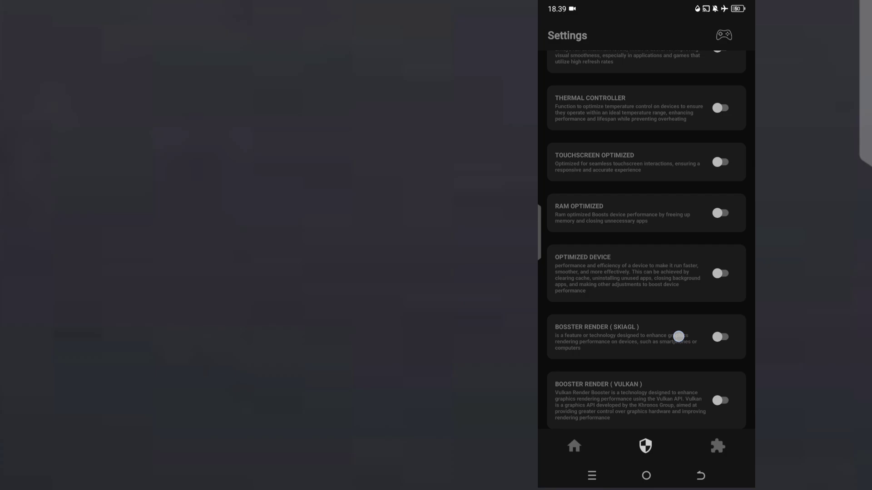
{"action": "left_click_drag", "start_coordinate": [679, 335], "coordinate": [688, 307]}
{"action": "mouse_move", "coordinate": [662, 360]}
{"action": "left_mouse_down"}
{"action": "mouse_move", "coordinate": [703, 263]}
{"action": "mouse_move", "coordinate": [664, 361]}
{"action": "mouse_move", "coordinate": [683, 297]}
{"action": "mouse_move", "coordinate": [660, 430]}
{"action": "left_mouse_up"}
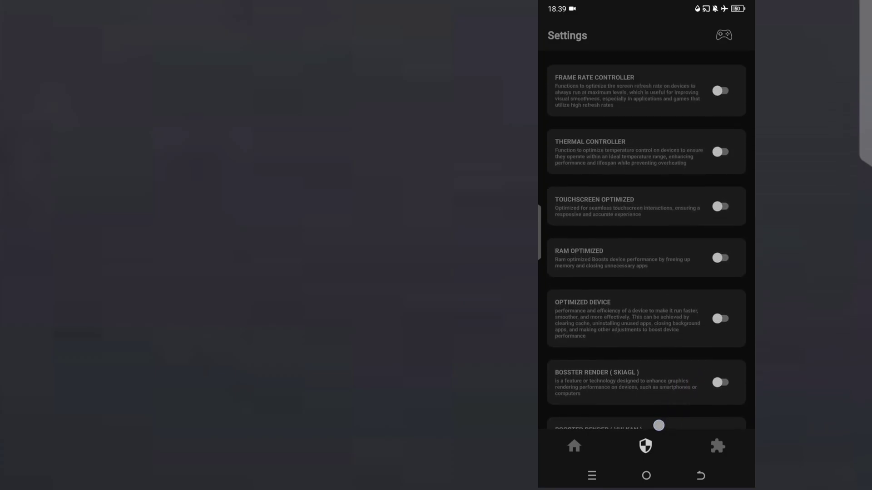
{"action": "left_click", "coordinate": [717, 446]}
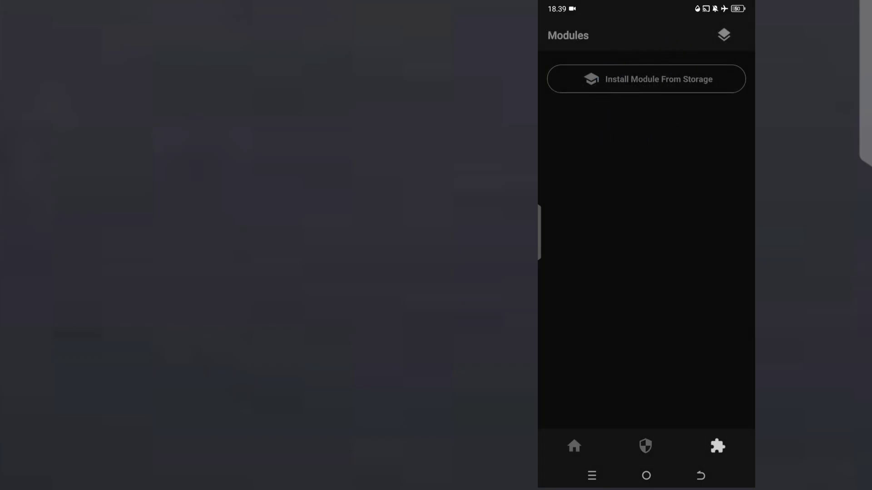
- Begin Install Module From Storage and choose the Data System Interface 1 file slot
{"action": "left_click", "coordinate": [723, 35]}
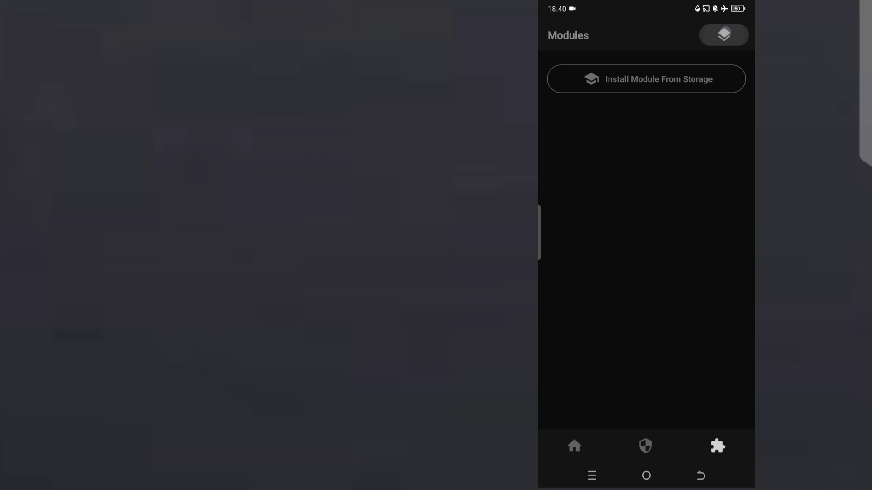
{"action": "mouse_move", "coordinate": [661, 331]}
{"action": "left_mouse_down"}
{"action": "mouse_move", "coordinate": [684, 292]}
{"action": "mouse_move", "coordinate": [677, 141]}
{"action": "mouse_move", "coordinate": [607, 273]}
{"action": "left_mouse_up"}
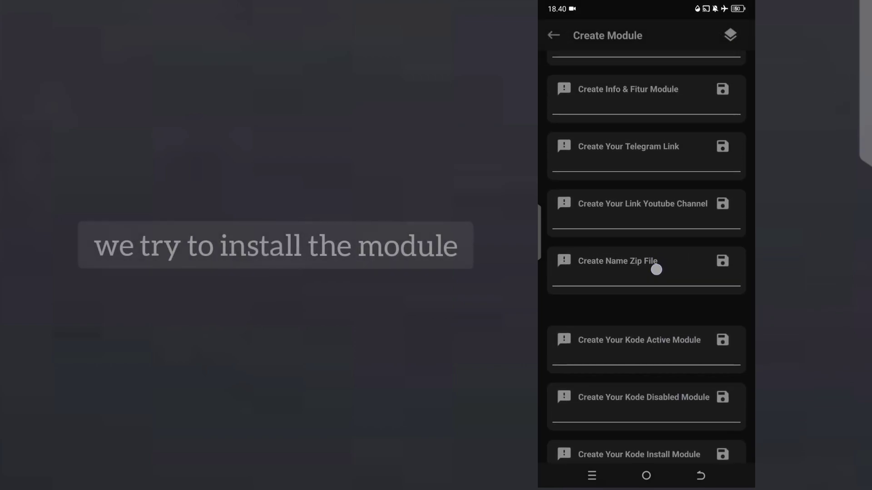
{"action": "left_click", "coordinate": [553, 35]}
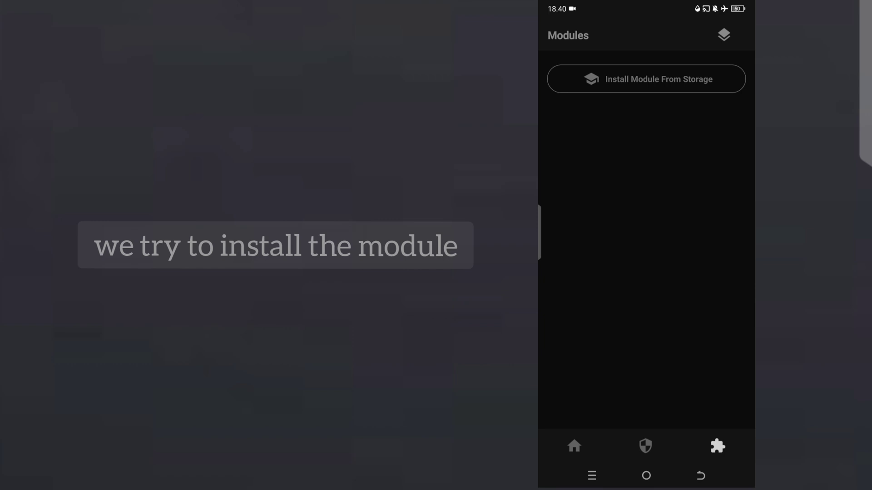
{"action": "left_click", "coordinate": [645, 79]}
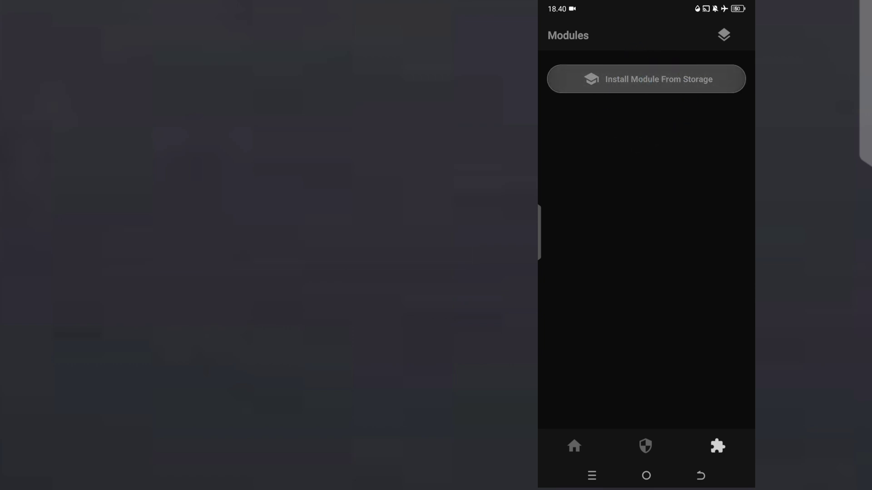
{"action": "left_click_drag", "start_coordinate": [681, 287], "coordinate": [688, 173]}
{"action": "left_click_drag", "start_coordinate": [671, 226], "coordinate": [668, 331]}
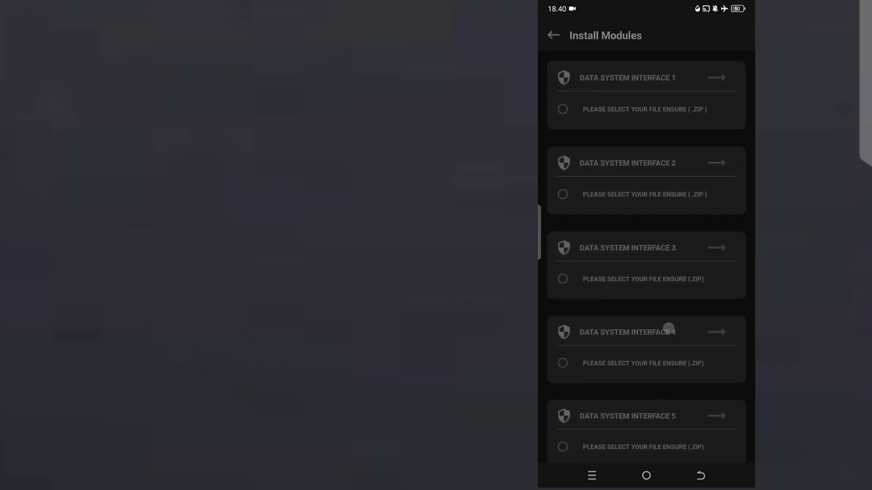
{"action": "left_click", "coordinate": [558, 109]}
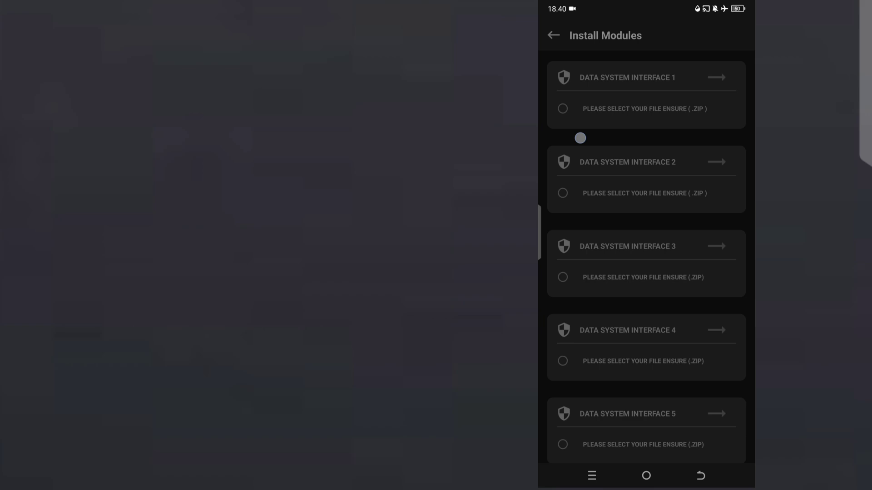
{"action": "left_click_drag", "start_coordinate": [578, 138], "coordinate": [578, 90]}
{"action": "left_click", "coordinate": [563, 108]}
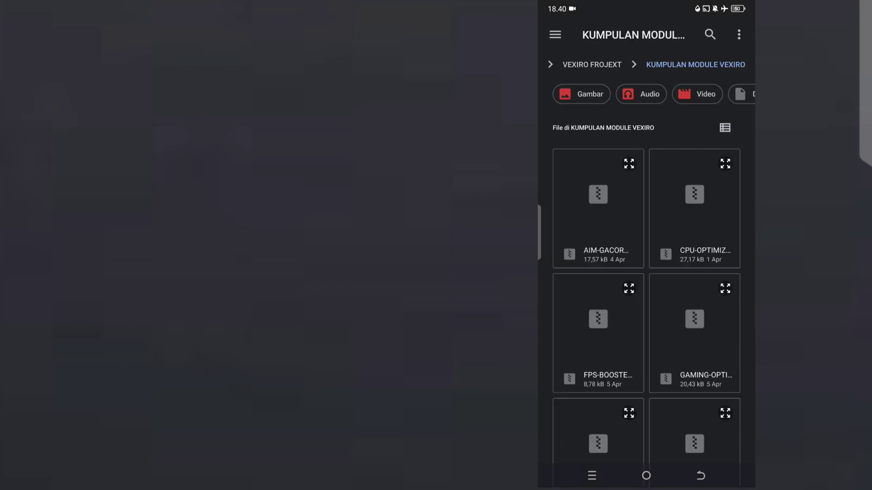
- Via ZArchiver, select KxzeTweak Gaming v1.zip from the MODULE NEW folder
{"action": "left_click", "coordinate": [556, 34]}
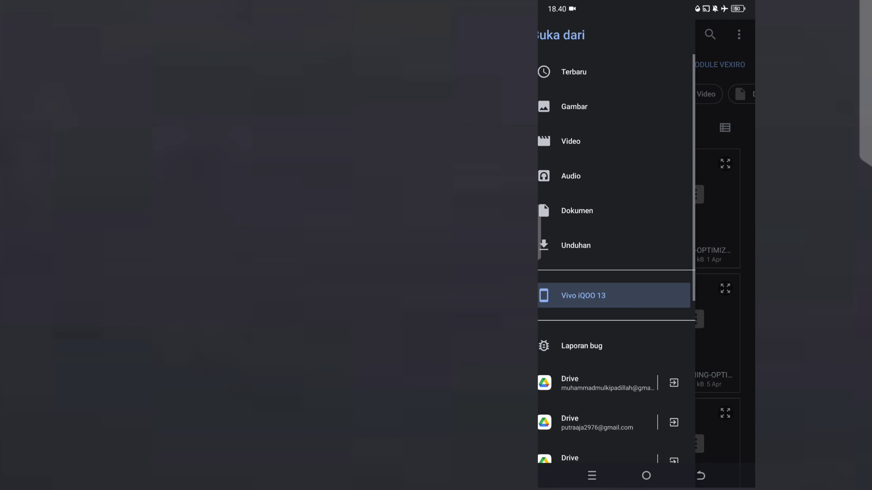
{"action": "left_click_drag", "start_coordinate": [652, 408], "coordinate": [652, 136]}
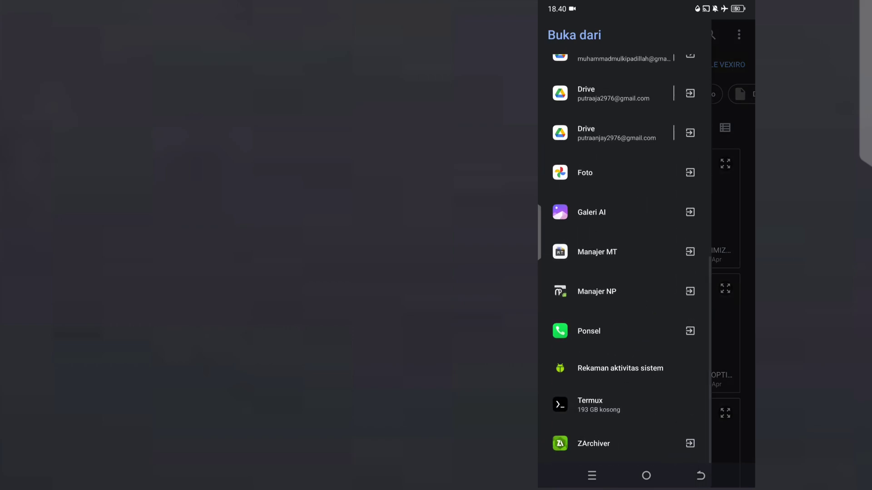
{"action": "left_click", "coordinate": [640, 437]}
{"action": "scroll", "coordinate": [698, 288], "scroll_direction": "down", "scroll_amount": 3}
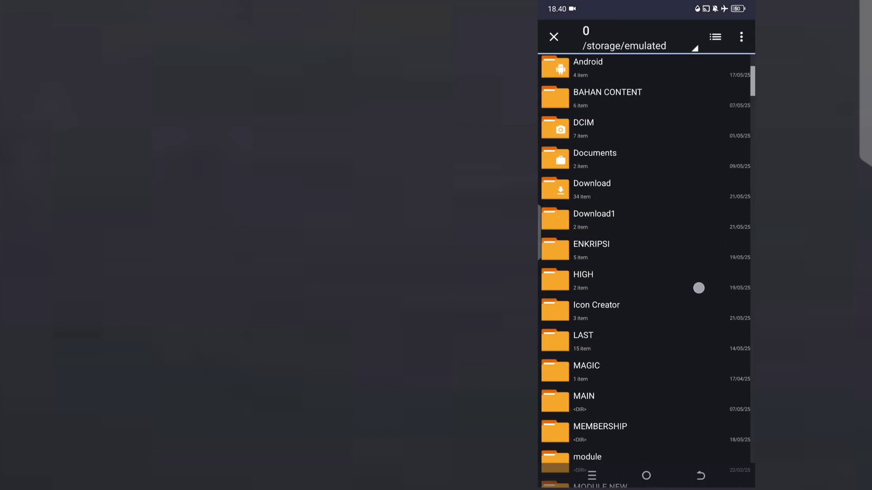
{"action": "scroll", "coordinate": [671, 339], "scroll_direction": "down", "scroll_amount": 3}
{"action": "left_click", "coordinate": [672, 292]}
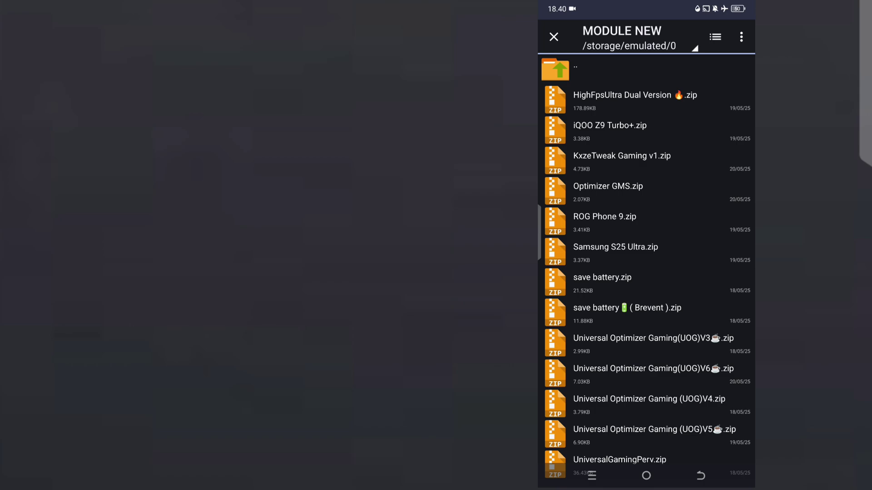
{"action": "scroll", "coordinate": [691, 242], "scroll_direction": "up", "scroll_amount": 1}
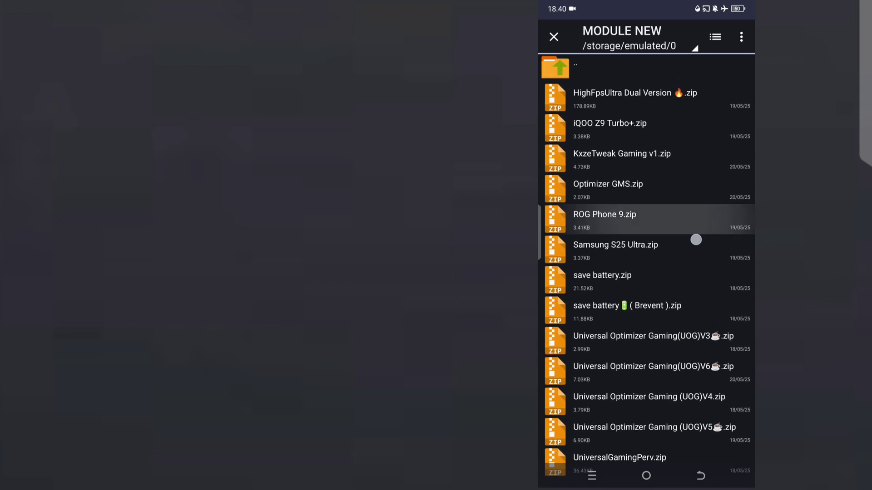
{"action": "left_click", "coordinate": [564, 162]}
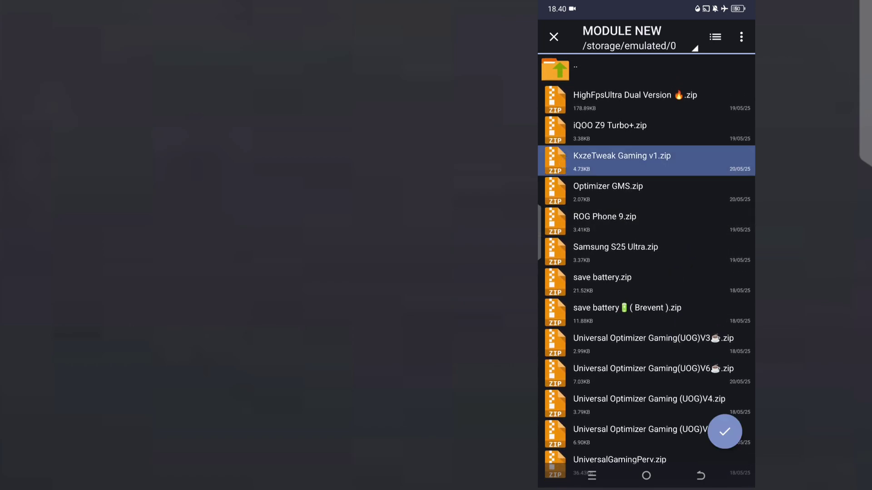
- Install KxzeTweak Gaming v1 through Interface 1 and return to the Modules list
{"action": "left_click", "coordinate": [603, 160]}
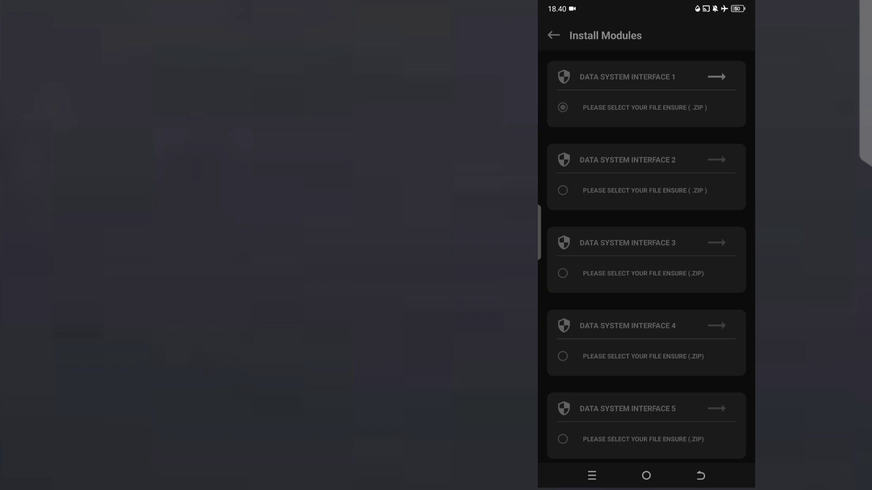
{"action": "left_click_drag", "start_coordinate": [718, 106], "coordinate": [717, 80]}
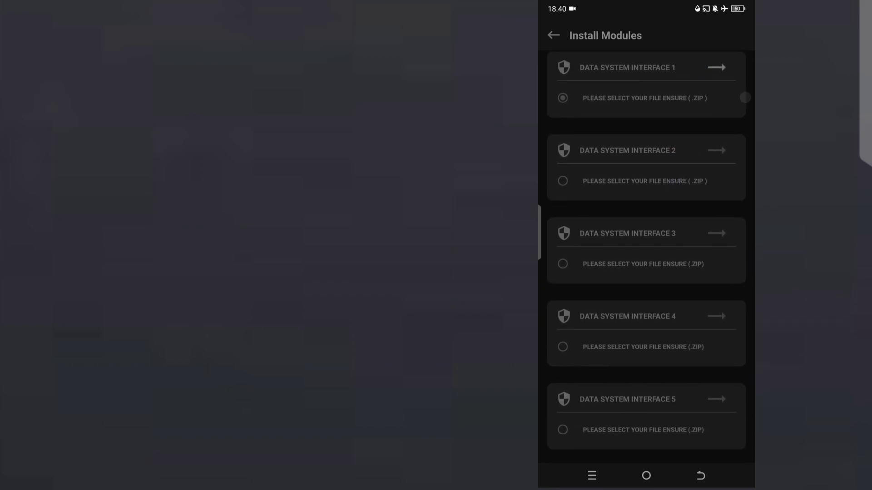
{"action": "left_click", "coordinate": [718, 80]}
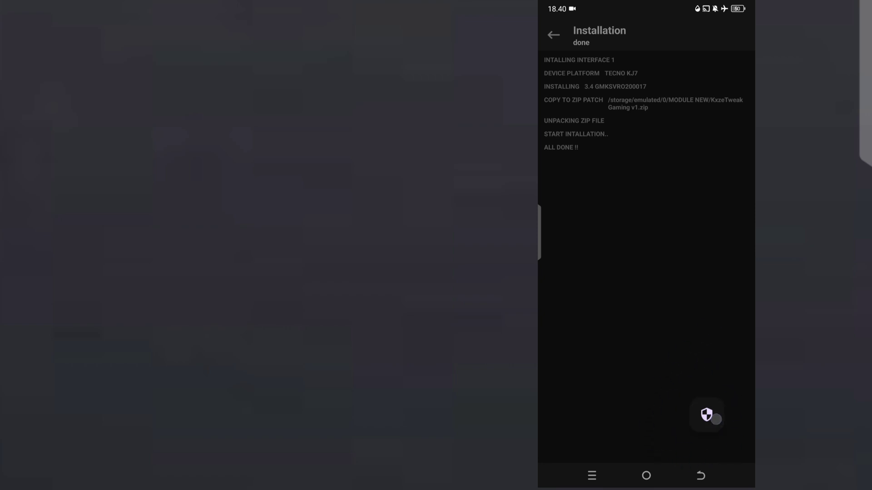
{"action": "left_click", "coordinate": [553, 35]}
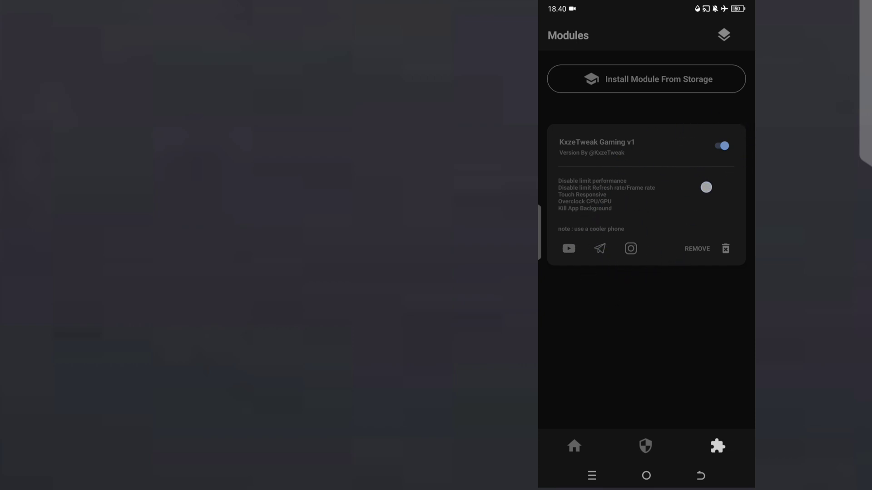
- Toggle the module off and back on, dismiss the Coming soon notice, and show Settings
{"action": "left_click", "coordinate": [722, 143]}
{"action": "left_click", "coordinate": [720, 145]}
{"action": "left_click", "coordinate": [637, 251]}
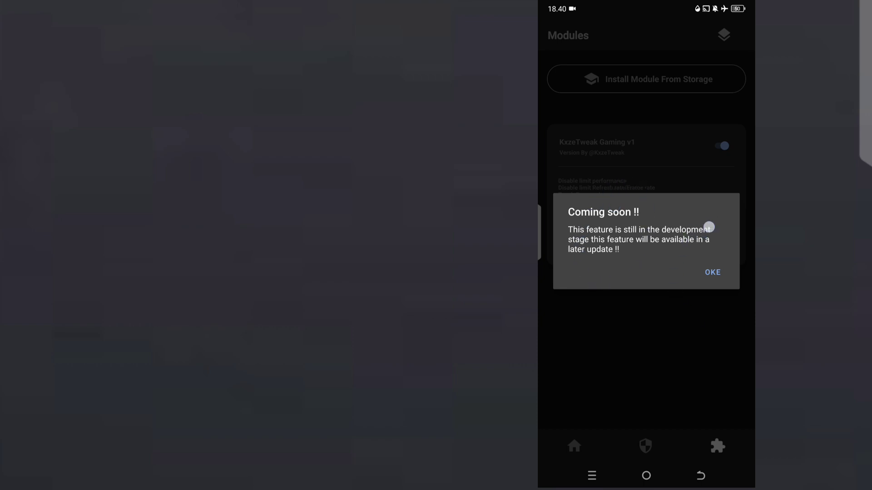
{"action": "left_click", "coordinate": [718, 273]}
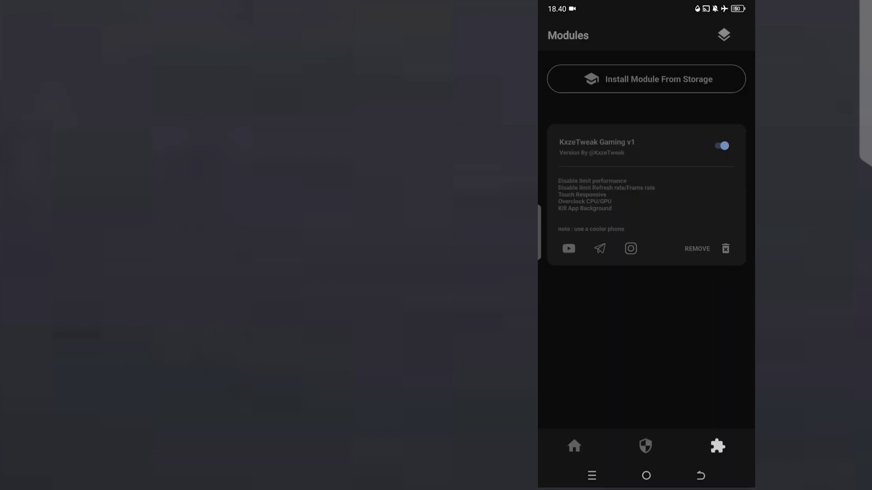
{"action": "left_click", "coordinate": [645, 446]}
- Scan in Game-Vex, listing Mobile Legends: Bang Bang and Free Fire
{"action": "left_click_drag", "start_coordinate": [668, 327], "coordinate": [654, 398]}
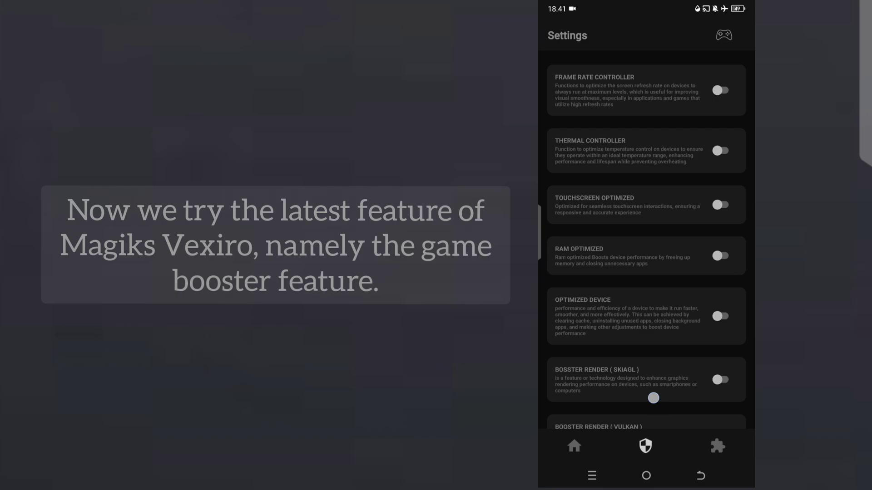
{"action": "left_click", "coordinate": [723, 35]}
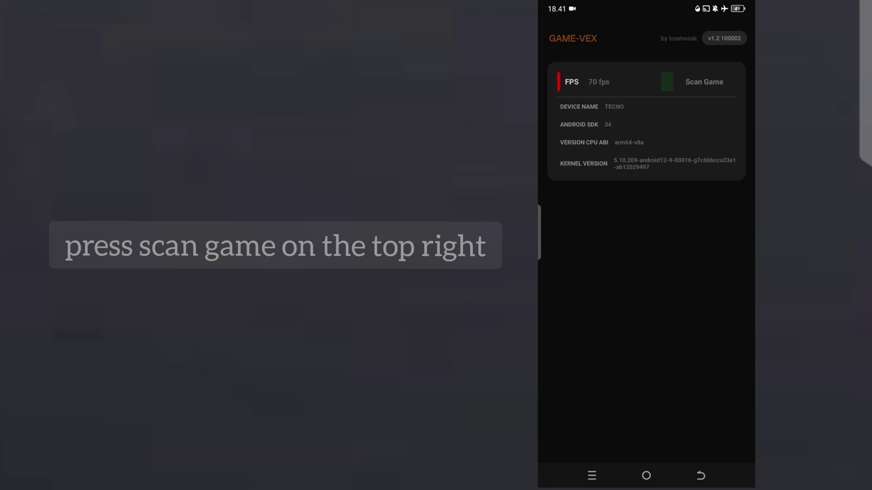
{"action": "left_click", "coordinate": [702, 81]}
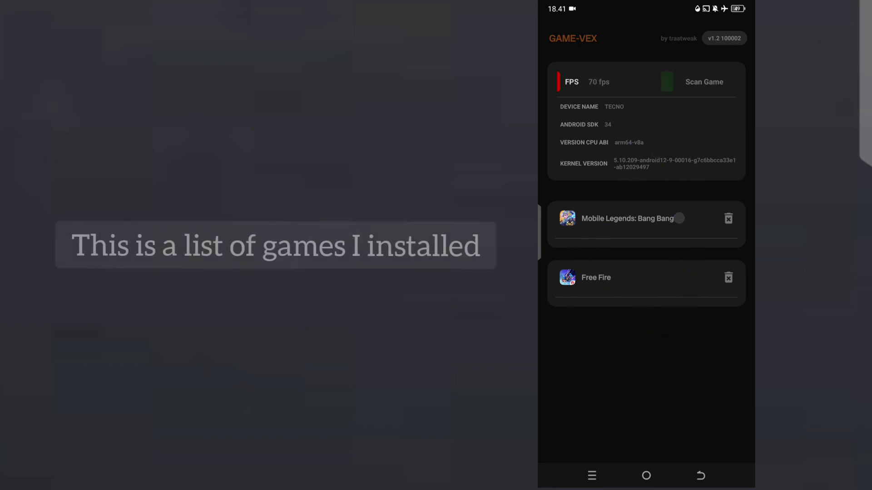
- Optimize Mobile Legends: Bang Bang and Free Fire, then collapse both game cards
{"action": "left_click", "coordinate": [678, 219]}
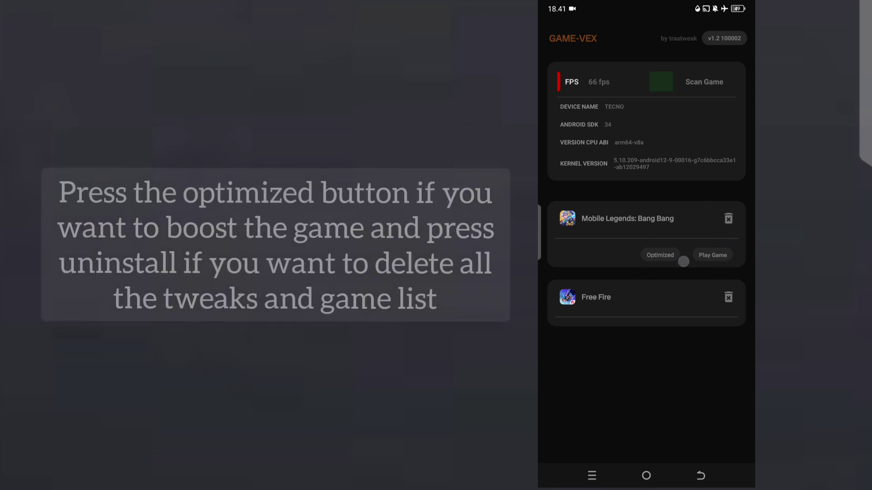
{"action": "left_click", "coordinate": [666, 294]}
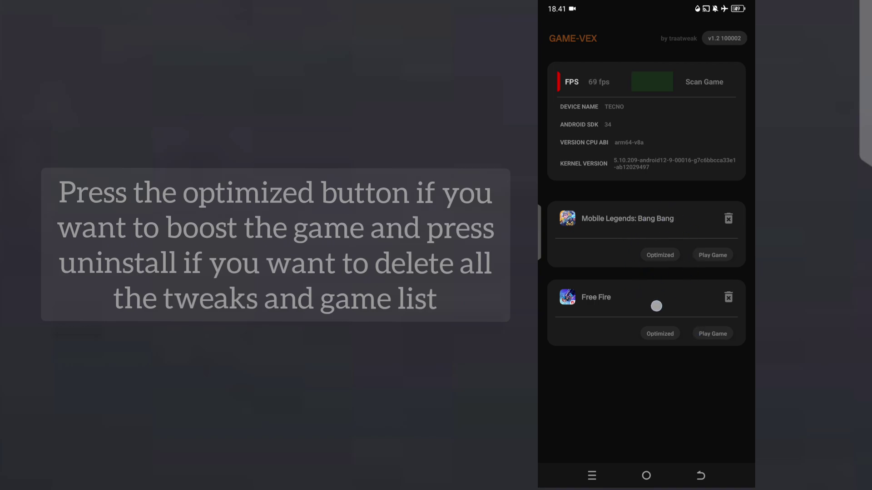
{"action": "left_click", "coordinate": [659, 254]}
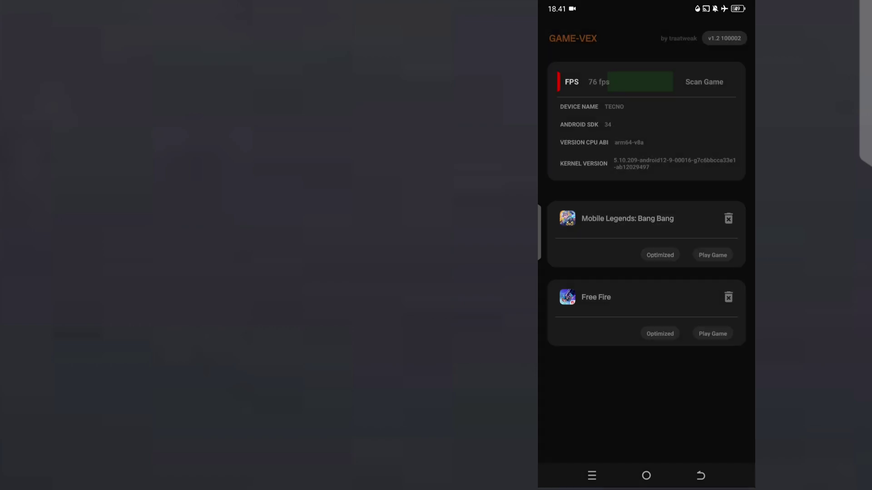
{"action": "left_click", "coordinate": [700, 216]}
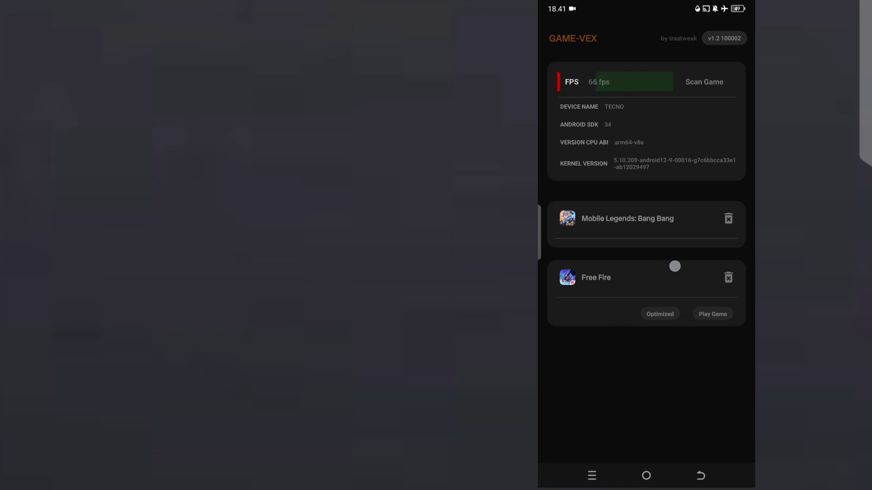
{"action": "left_click", "coordinate": [667, 314]}
{"action": "left_click", "coordinate": [692, 283]}
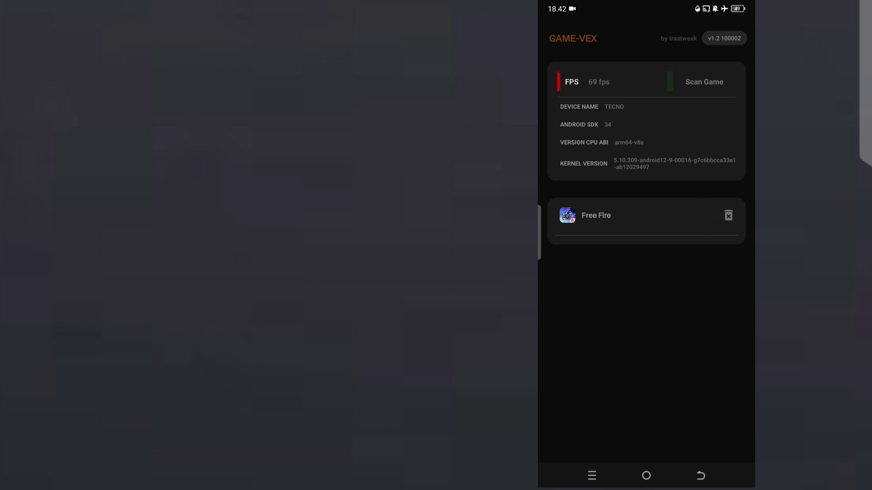
- Expand the Free Fire card and start it with Play Game
{"action": "left_click", "coordinate": [672, 215]}
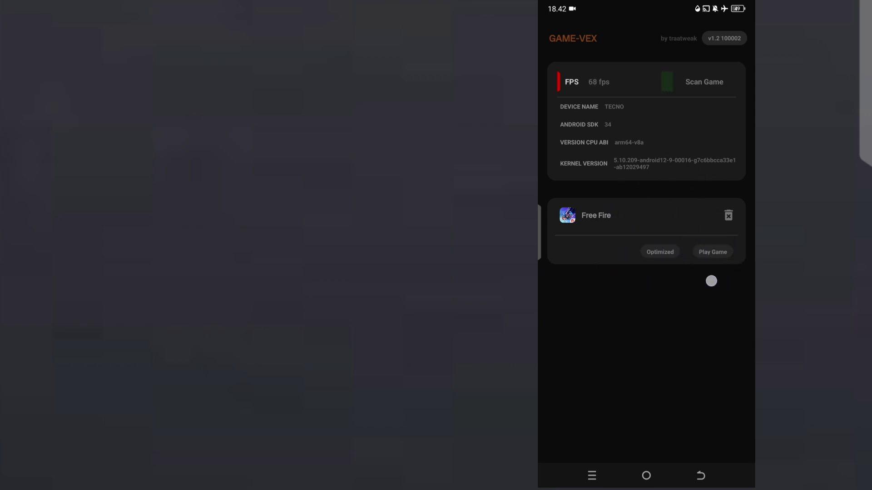
{"action": "left_click", "coordinate": [711, 253]}
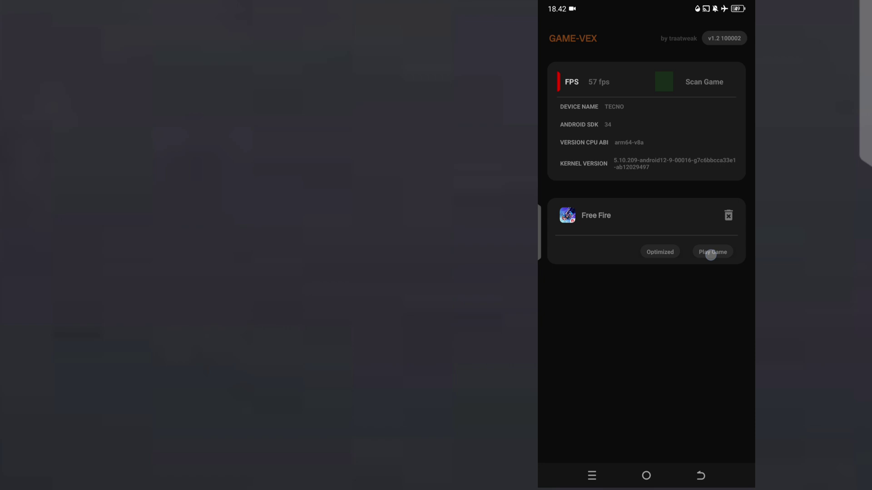